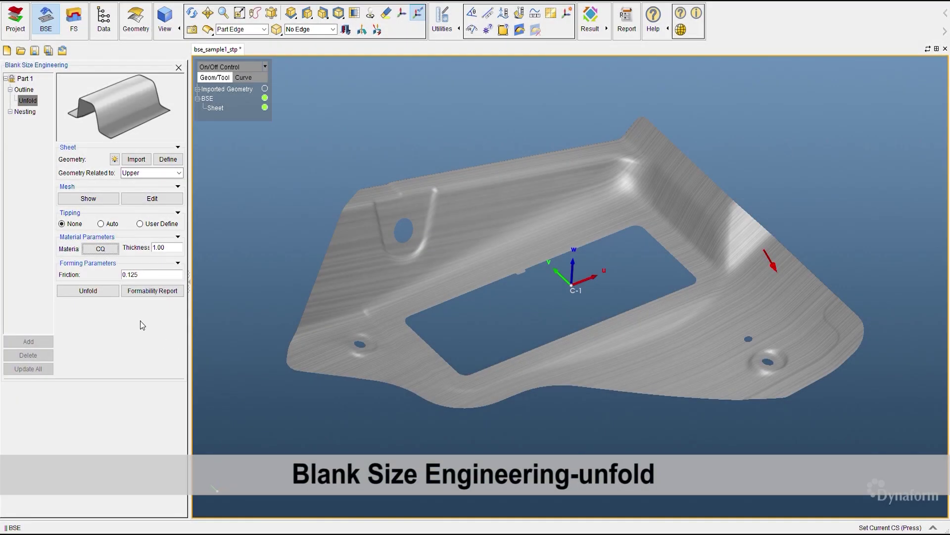
- Unfold the formed part into a 432 by 372 flat blank and compare it with the formed sheet
{"action": "left_click", "coordinate": [92, 294]}
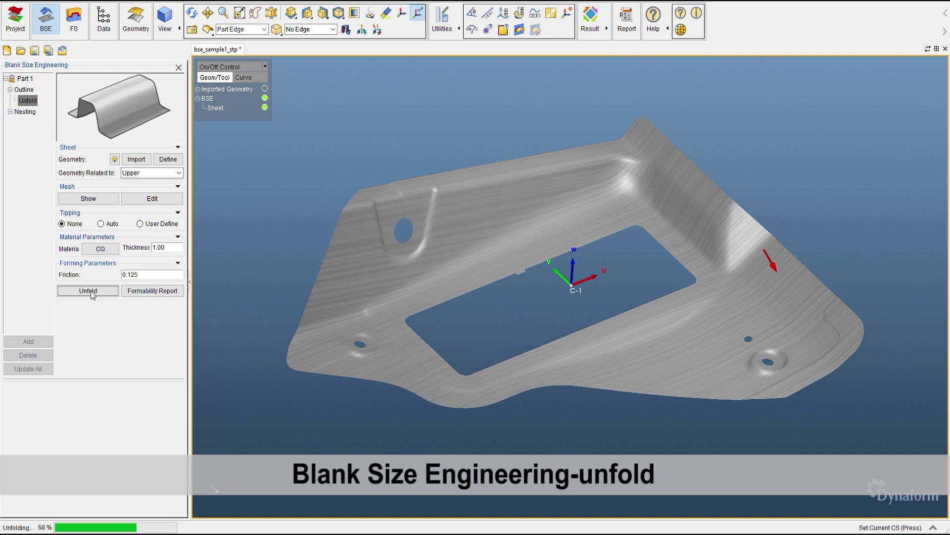
{"action": "left_click", "coordinate": [265, 108]}
{"action": "left_click", "coordinate": [264, 107]}
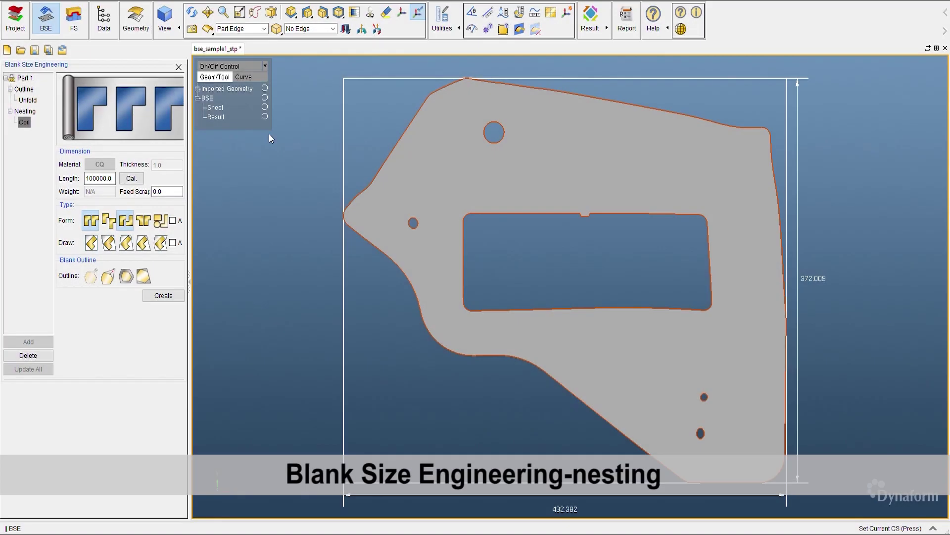
- Nest the blank in a Two Pair coil layout for about 69.5% utilisation
{"action": "left_click", "coordinate": [163, 296]}
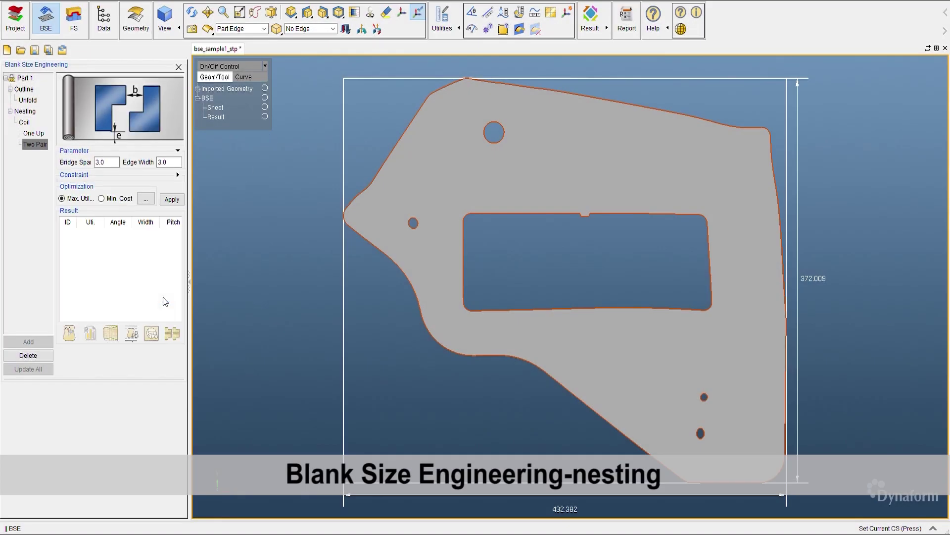
{"action": "left_click", "coordinate": [172, 199]}
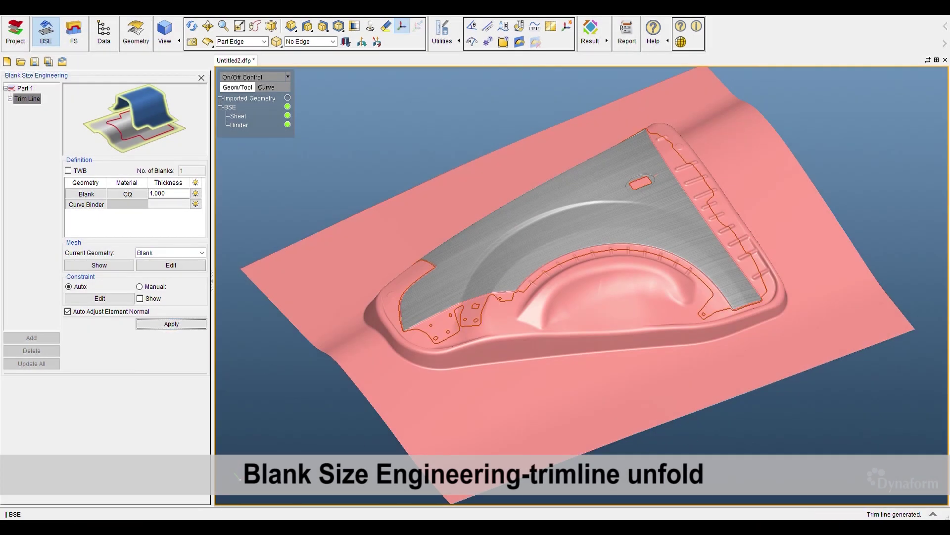
- Tilt the fender toward a top-down view to inspect its die-face trim line
{"action": "mouse_move", "coordinate": [604, 400]}
{"action": "middle_mouse_down"}
{"action": "mouse_move", "coordinate": [584, 319]}
{"action": "mouse_move", "coordinate": [592, 418]}
{"action": "mouse_move", "coordinate": [601, 414]}
{"action": "mouse_move", "coordinate": [555, 223]}
{"action": "mouse_move", "coordinate": [579, 334]}
{"action": "mouse_move", "coordinate": [601, 389]}
{"action": "mouse_move", "coordinate": [615, 395]}
{"action": "middle_mouse_up"}
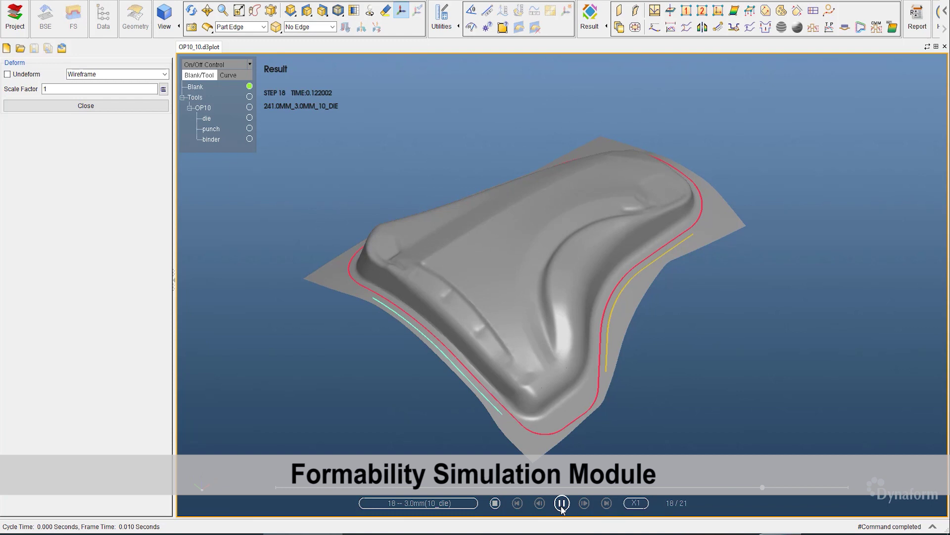
- Play the forming simulation animation for the OP10 draw
{"action": "left_click", "coordinate": [562, 503]}
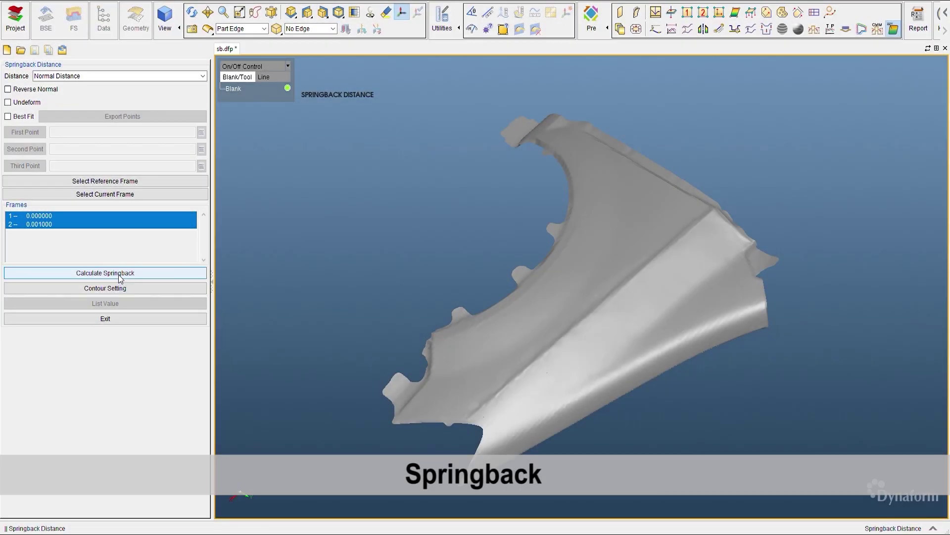
- Calculate the springback distance contour (-5.652 to 3.741) and rotate the fender to inspect it
{"action": "left_click", "coordinate": [120, 279]}
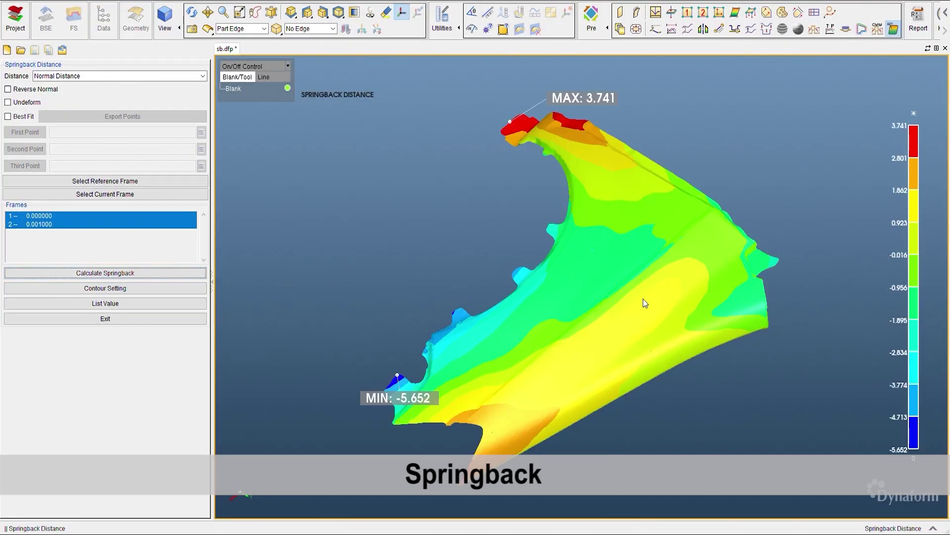
{"action": "middle_click_drag", "start_coordinate": [657, 348], "coordinate": [680, 354]}
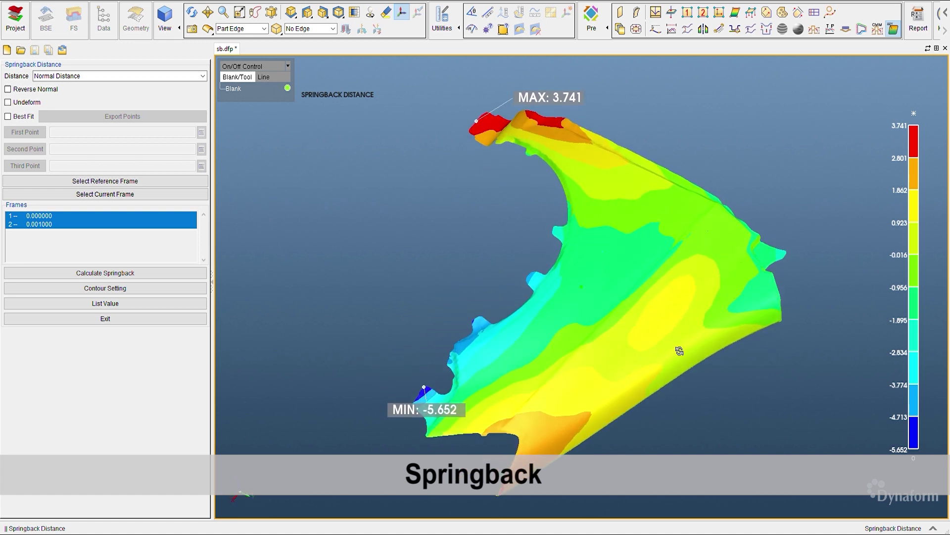
{"action": "middle_click_drag", "start_coordinate": [680, 354], "coordinate": [686, 375]}
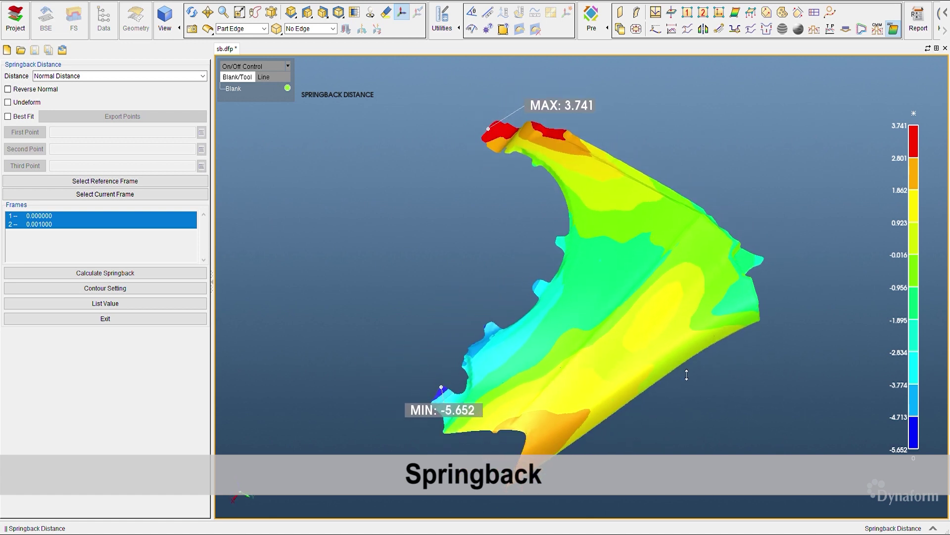